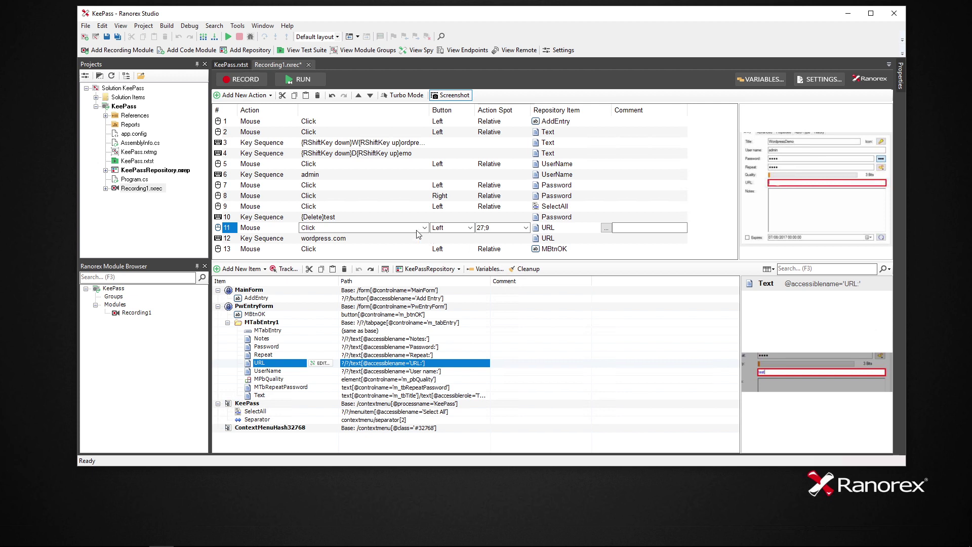
Select the consecutive Key Sequence actions in rows 3 and 4 together
click(260, 145)
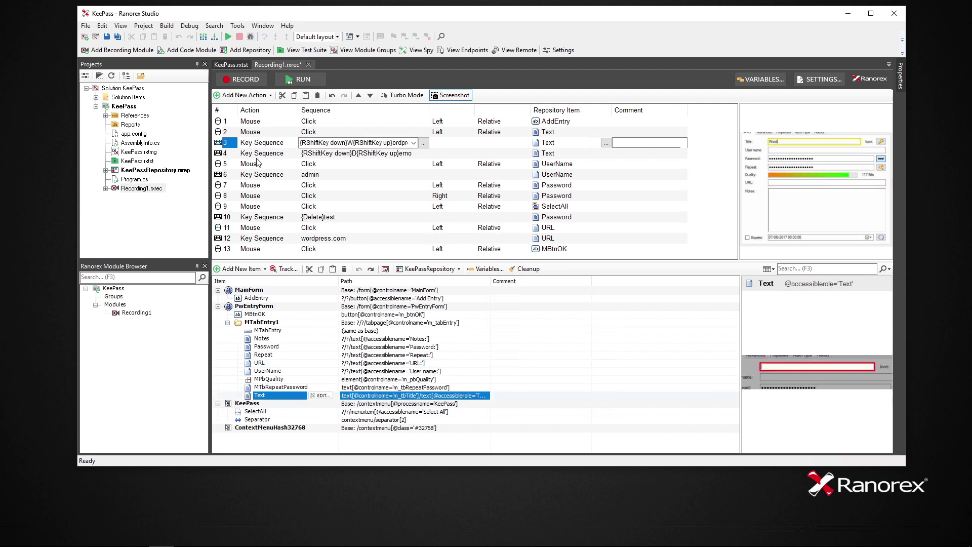
click(255, 157)
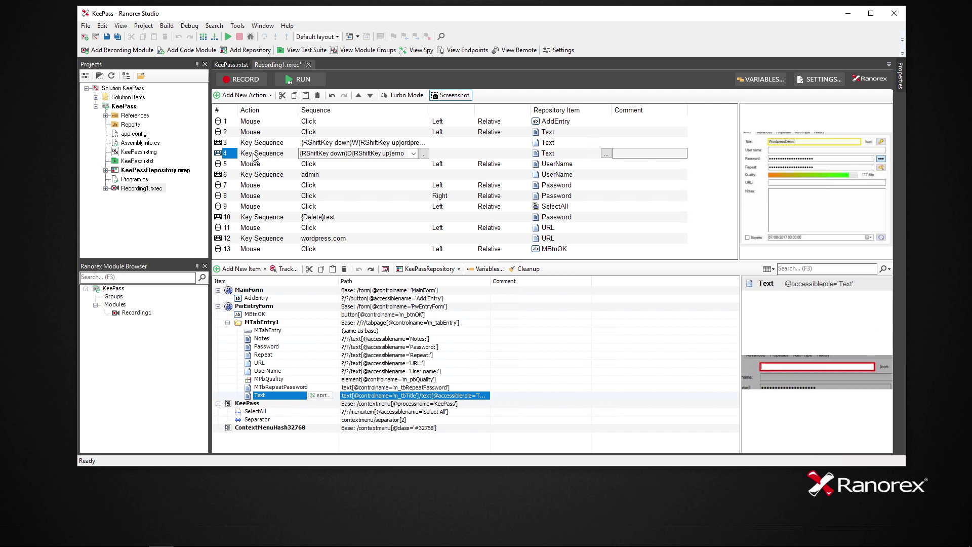
Merge the two key sequences into one action reading 'WordpressDemo', leaving twelve actions
shift+click(252, 149)
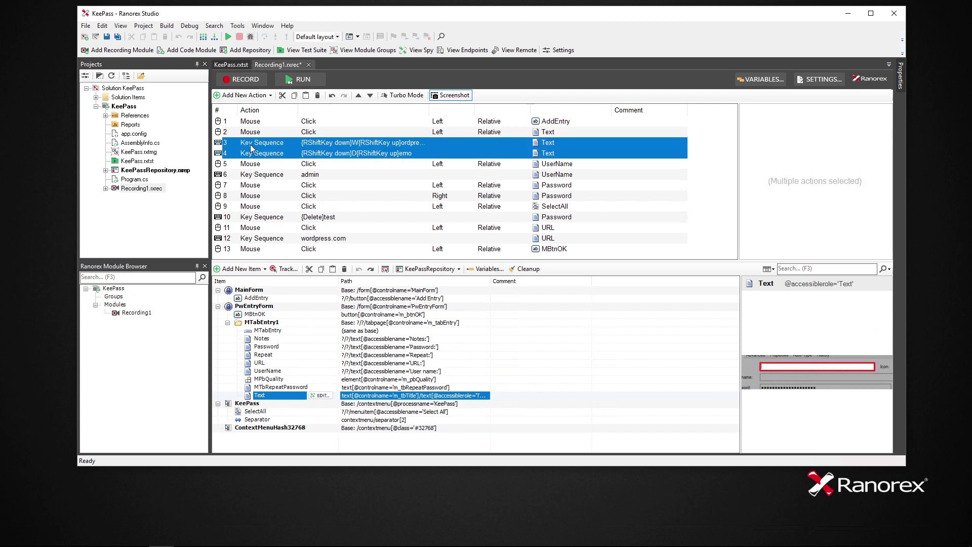
right_click(252, 148)
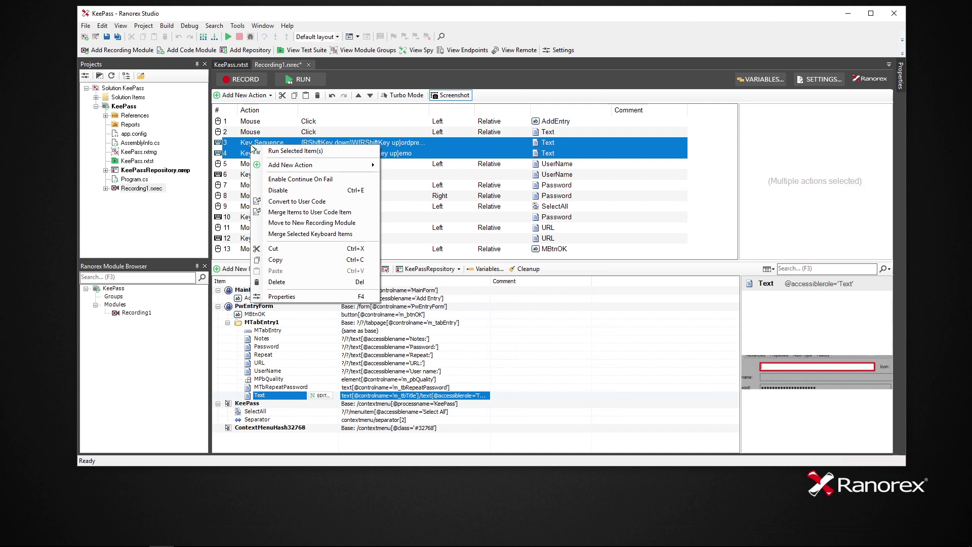
click(289, 236)
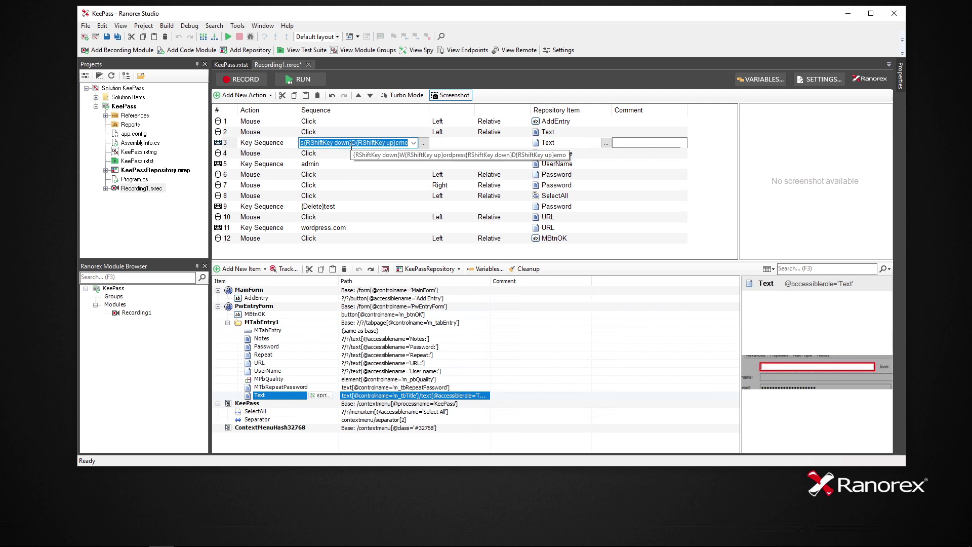
click(422, 144)
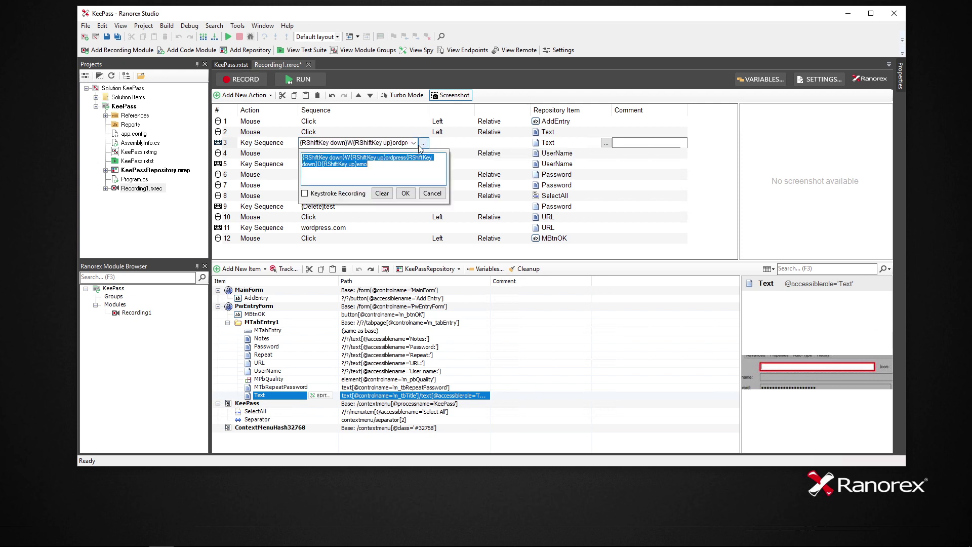
text(WordpressDemo)
click(406, 193)
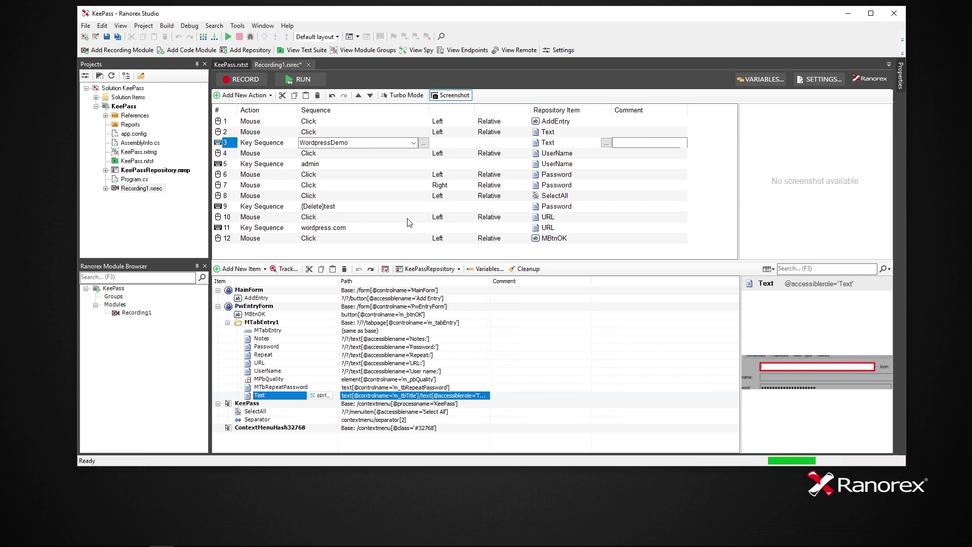
click(274, 174)
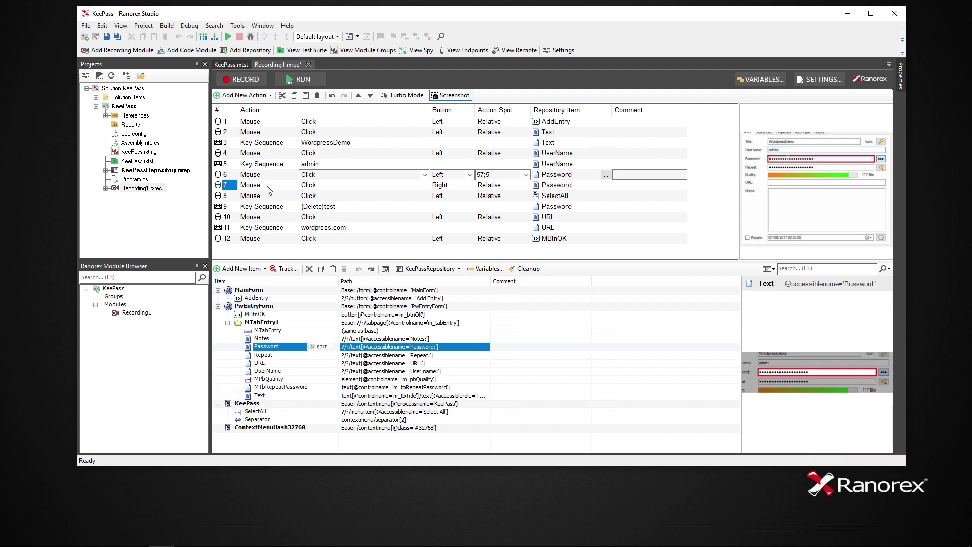
click(266, 198)
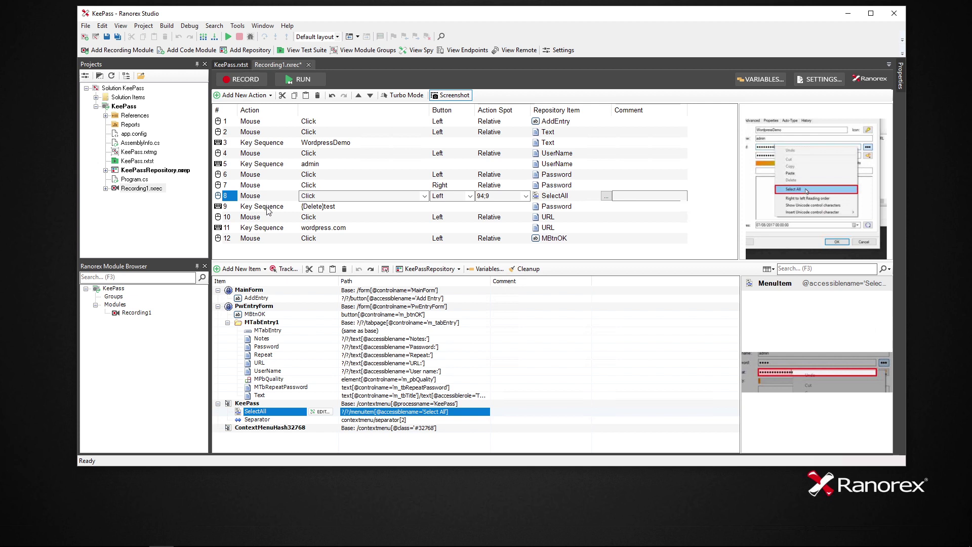
click(267, 213)
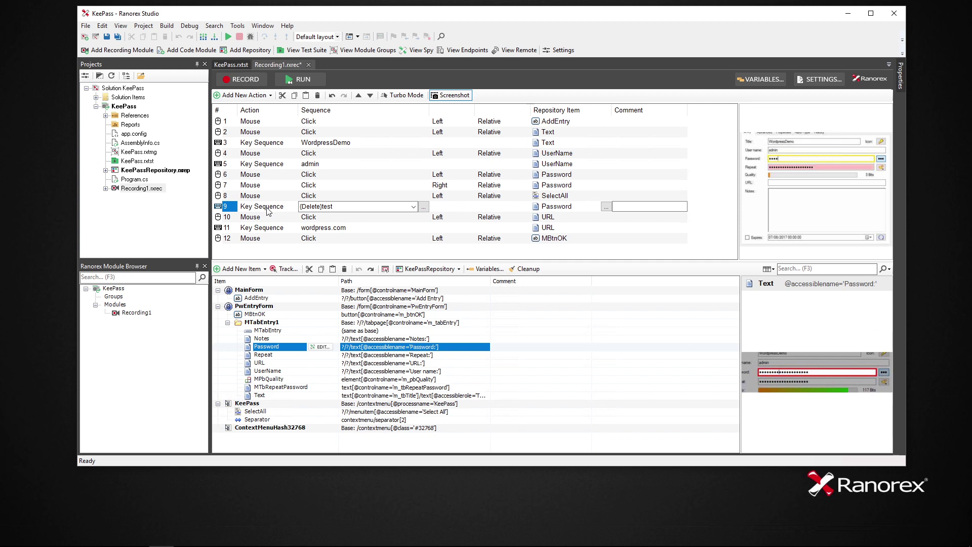
Delete the four password-entry actions in rows 6 to 9
shift+click(254, 177)
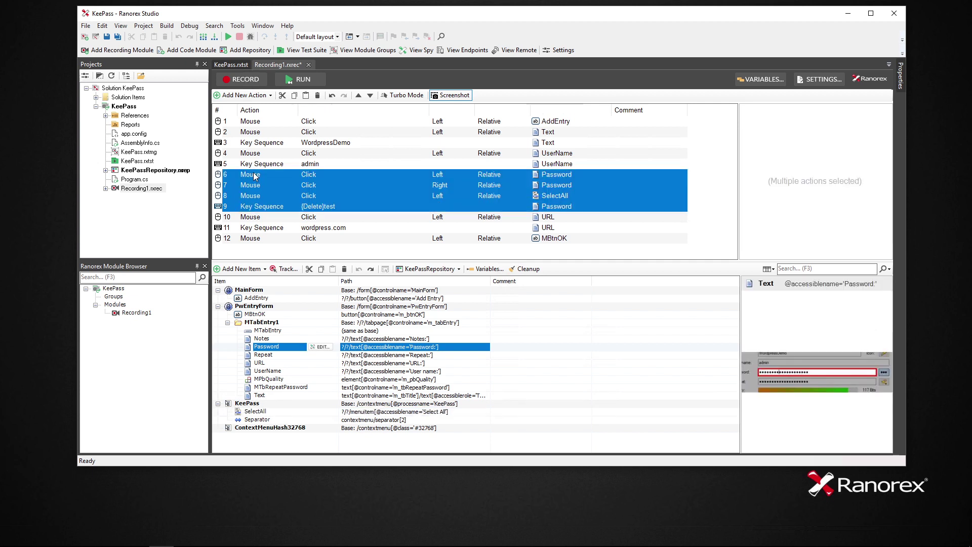
key(Delete)
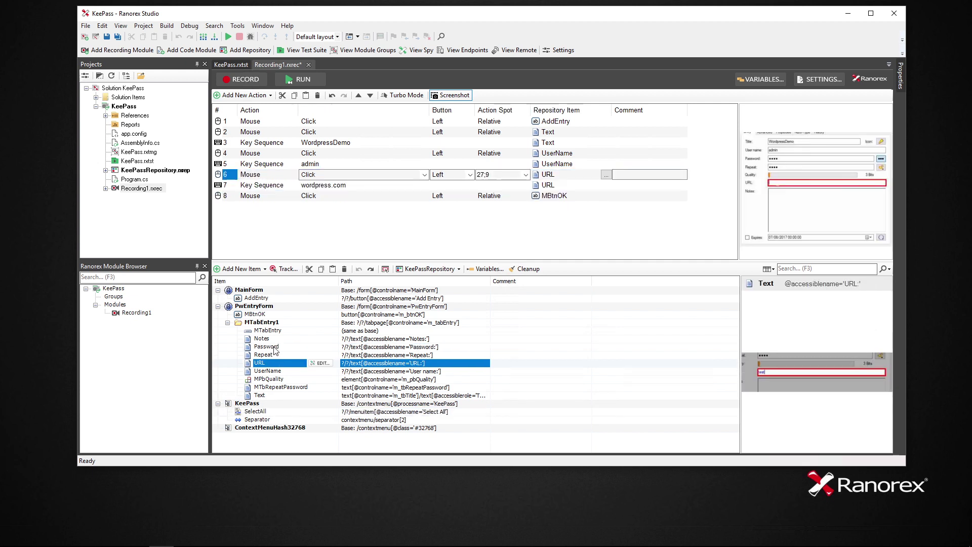
click(276, 349)
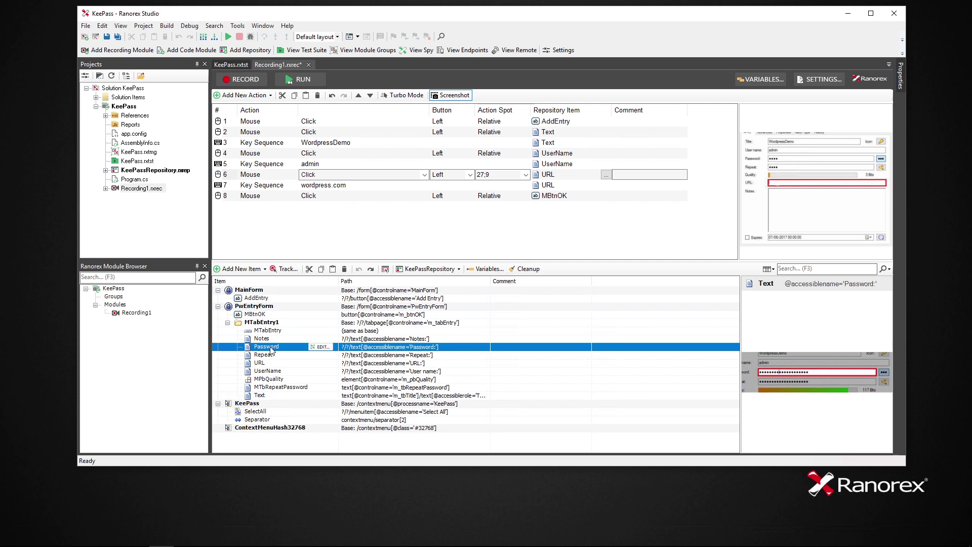
Add a Set Value action before the URL click, setting the Password item's Text to 'test'
drag(270, 350, 306, 172)
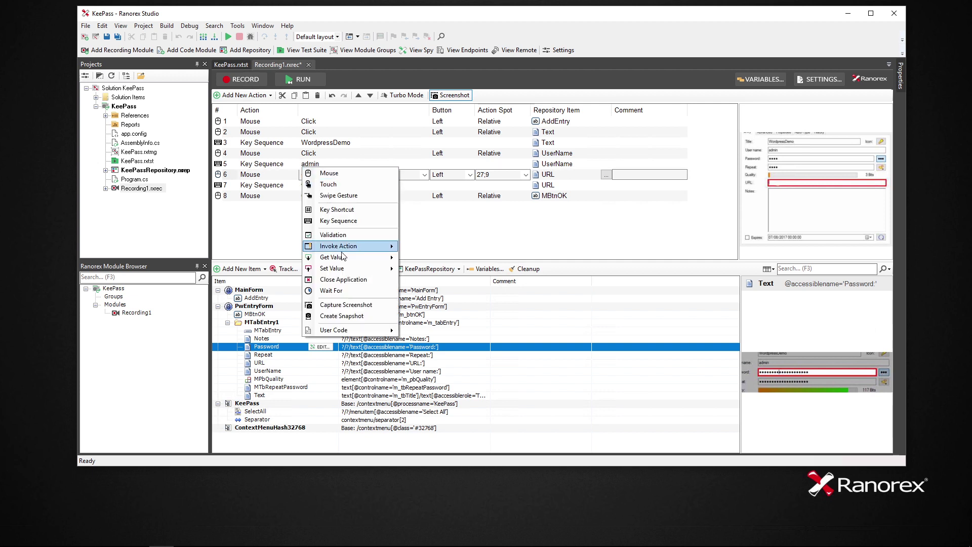
mouse_move(333, 268)
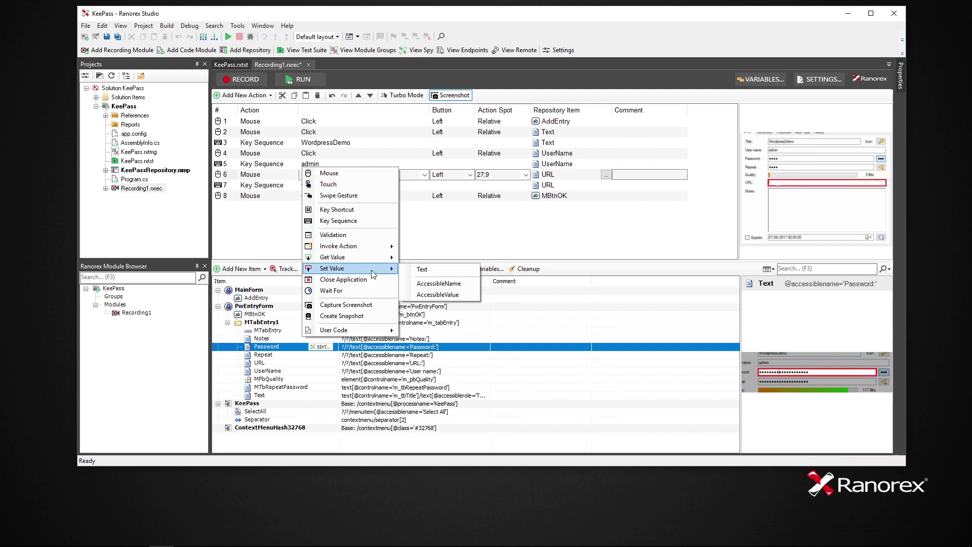
click(432, 271)
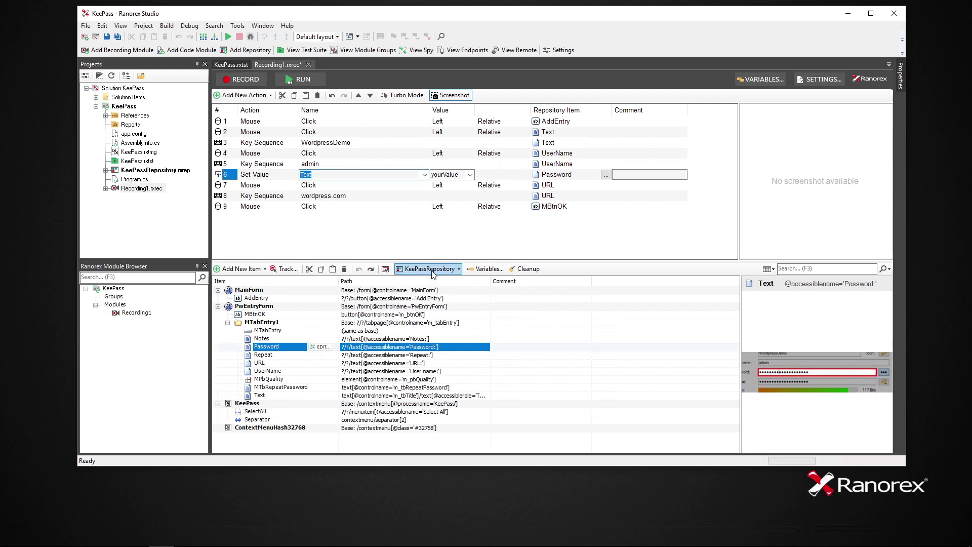
click(454, 176)
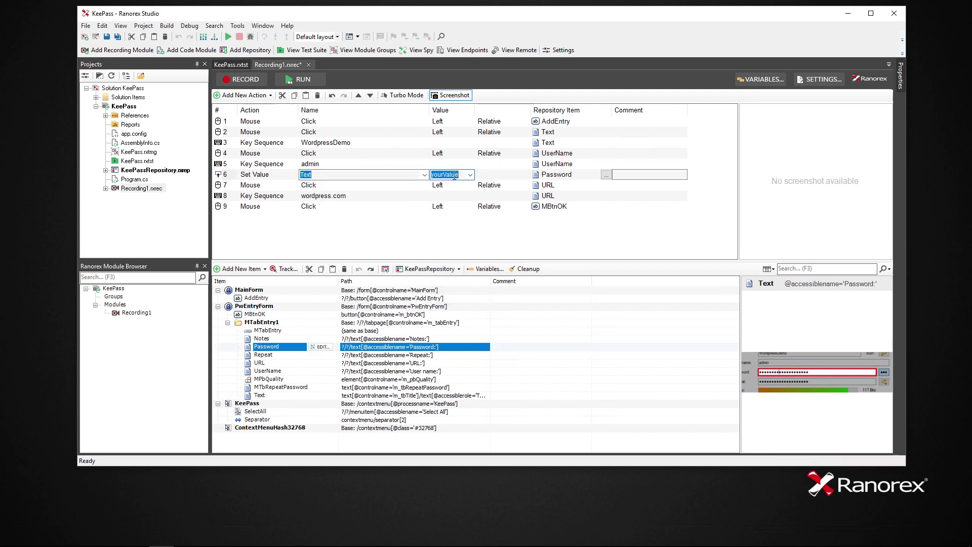
key(Return)
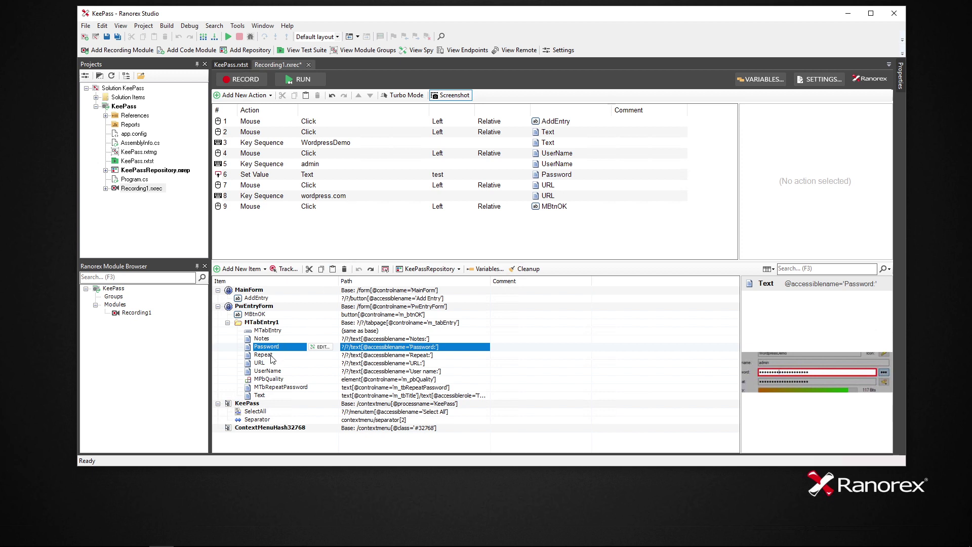
Add a Set Value action after the Password one, setting the Repeat item's Text to 'test'
drag(272, 355, 269, 187)
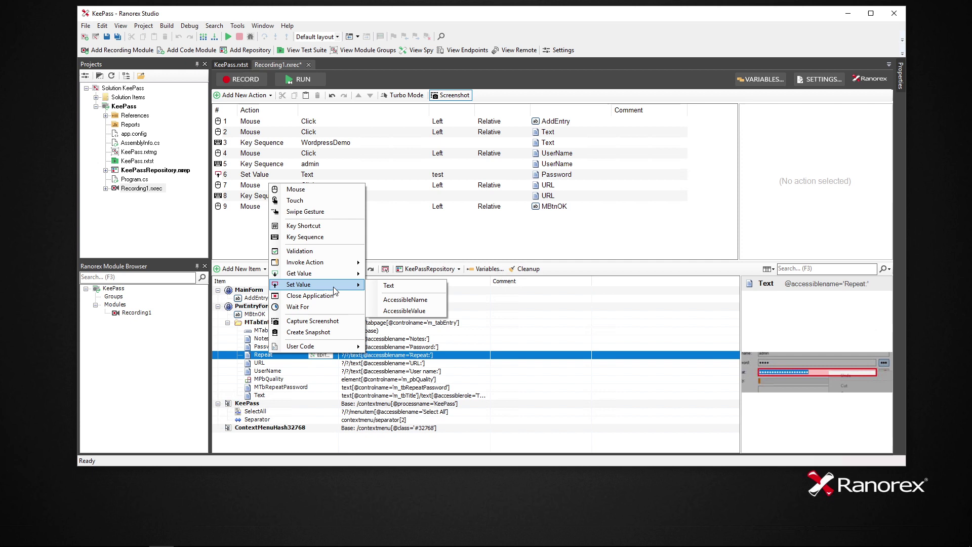
click(390, 287)
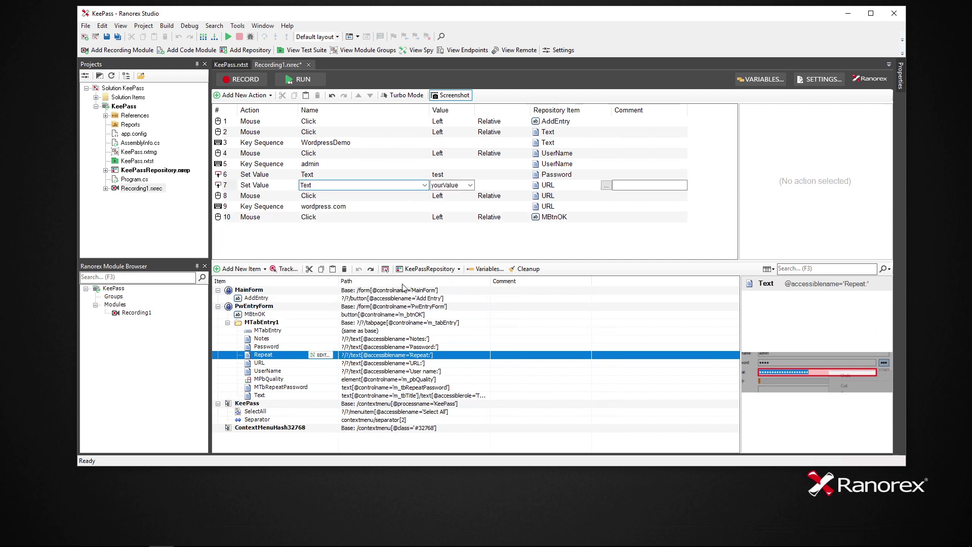
double_click(462, 184)
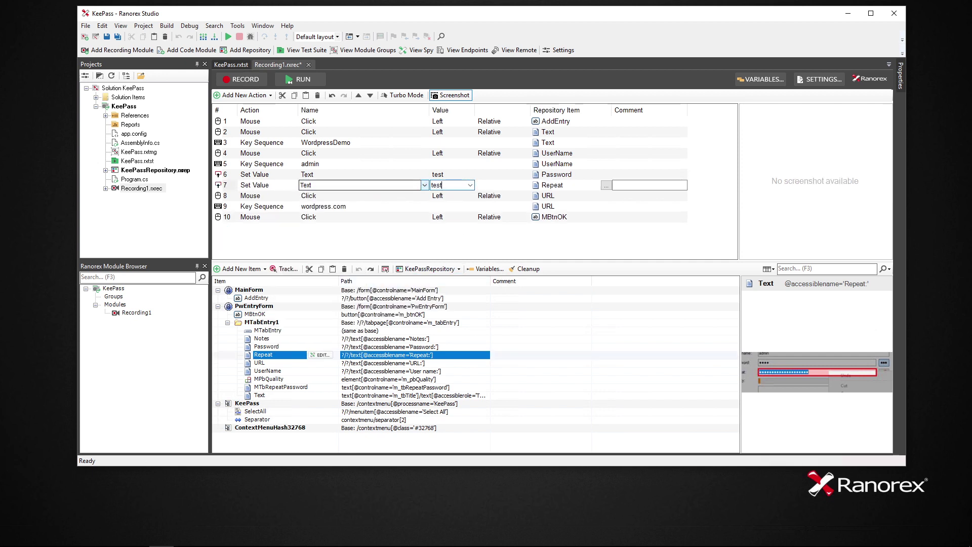
key(Return)
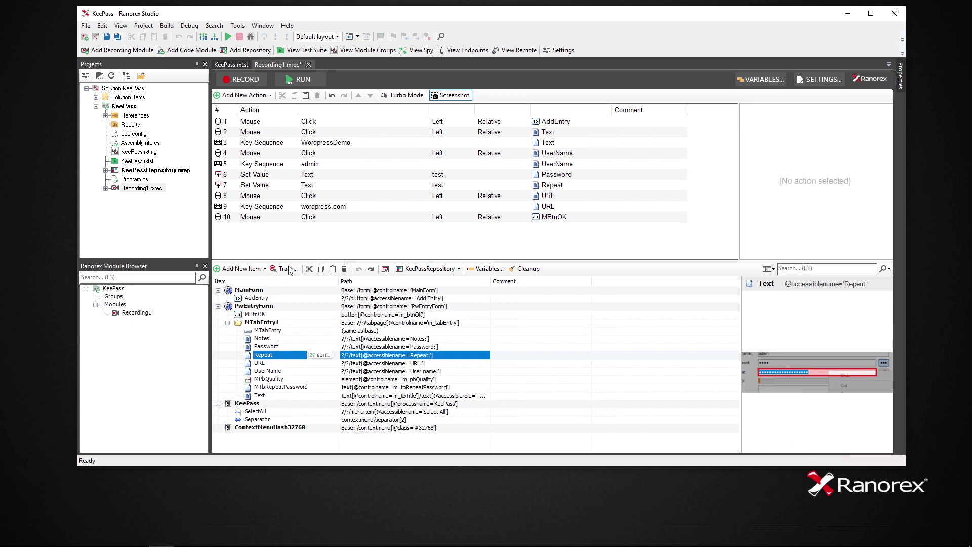
Append a Capture Screenshot report action for MainForm after the MBtnOK click
drag(244, 292, 254, 228)
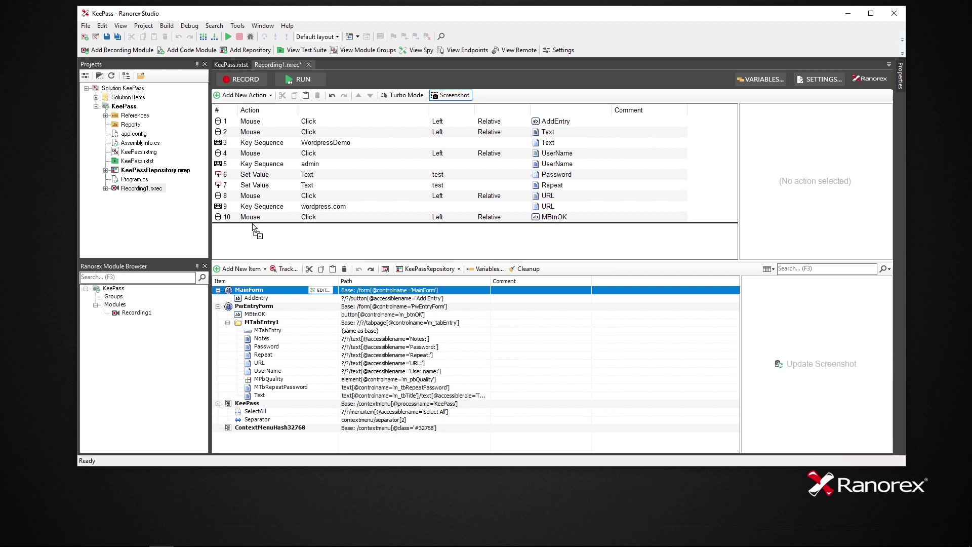
drag(255, 229, 254, 227)
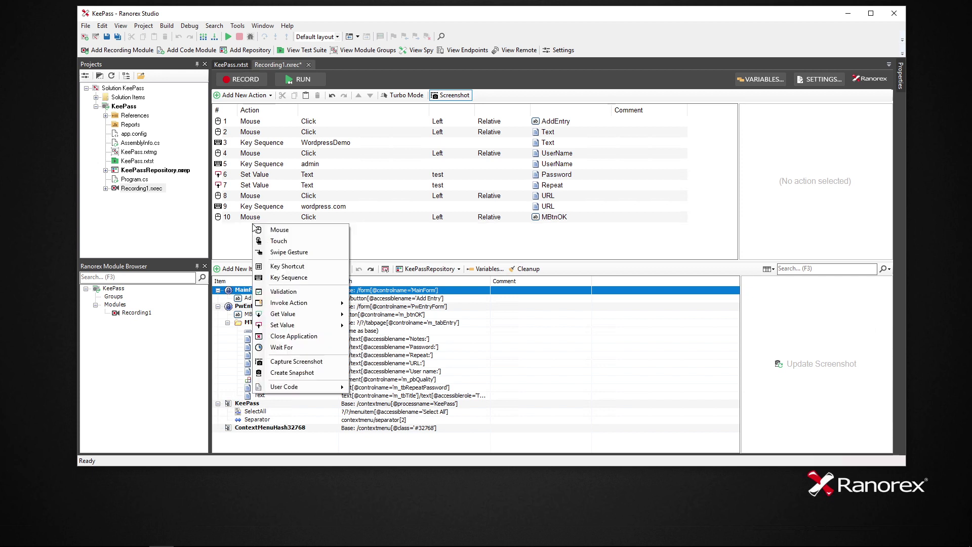
click(291, 362)
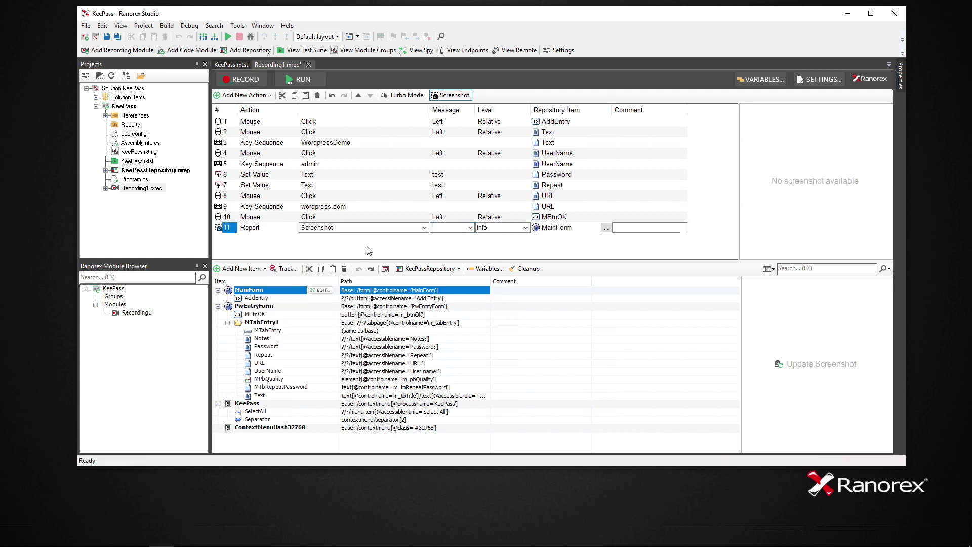
click(278, 133)
Delete the Text, UserName and URL click actions and purge unused repository items
ctrl+click(271, 155)
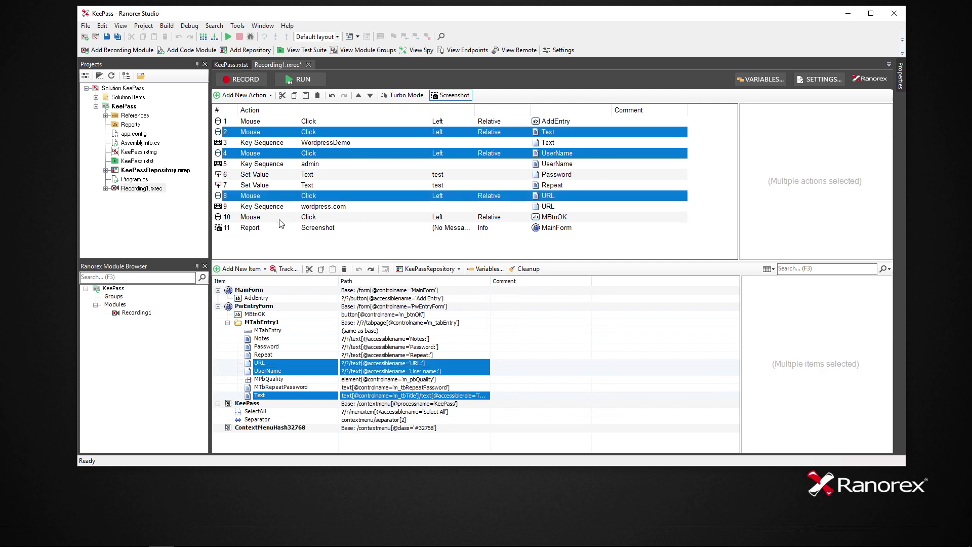
key(Delete)
click(534, 276)
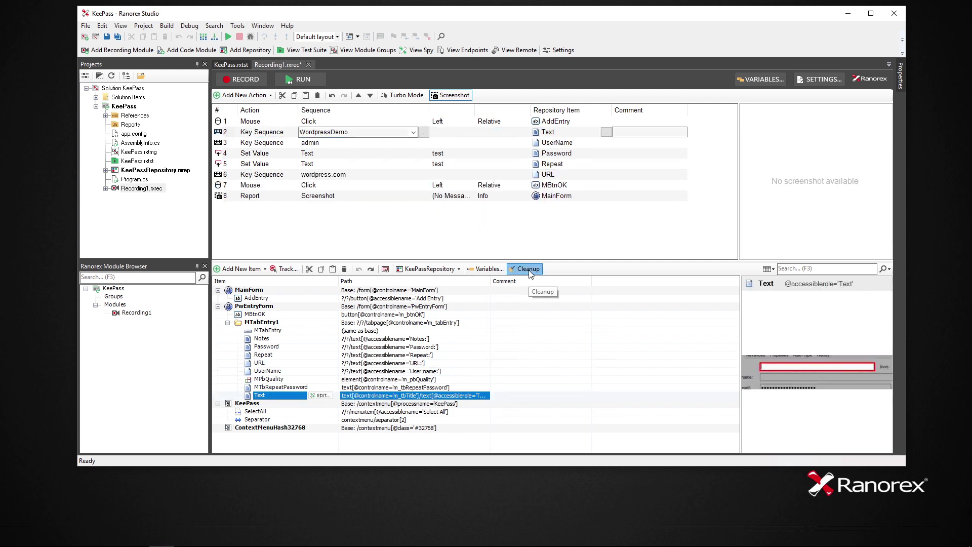
click(518, 340)
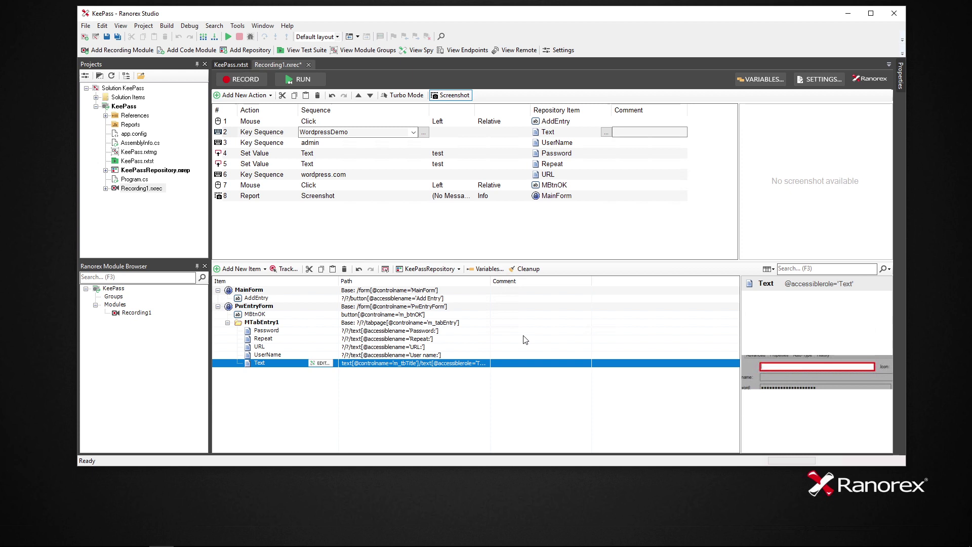